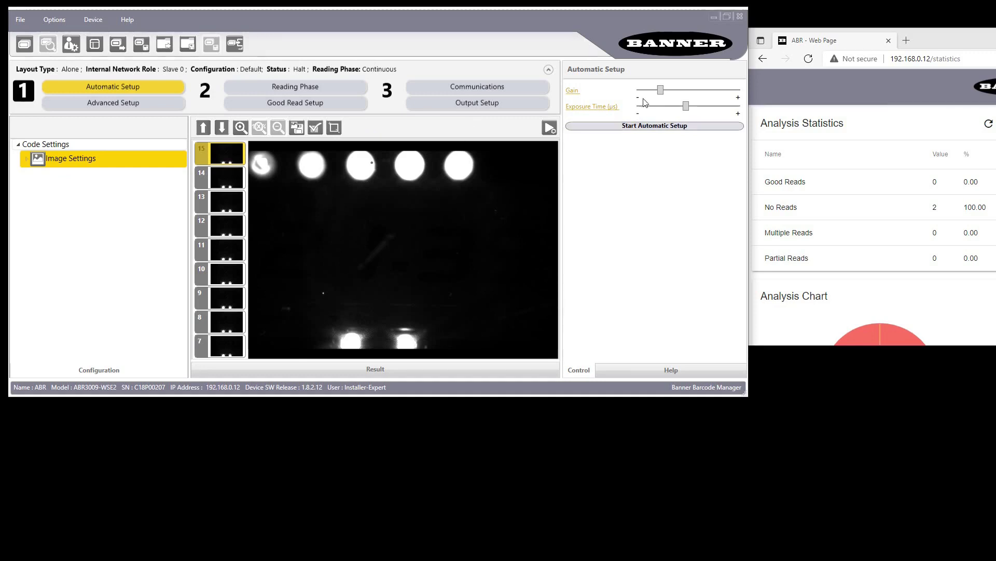
Push the Automatic Setup Gain slider fully right for a brighter live image.
{"action": "left_click_drag", "start_coordinate": [660, 89], "coordinate": [747, 115]}
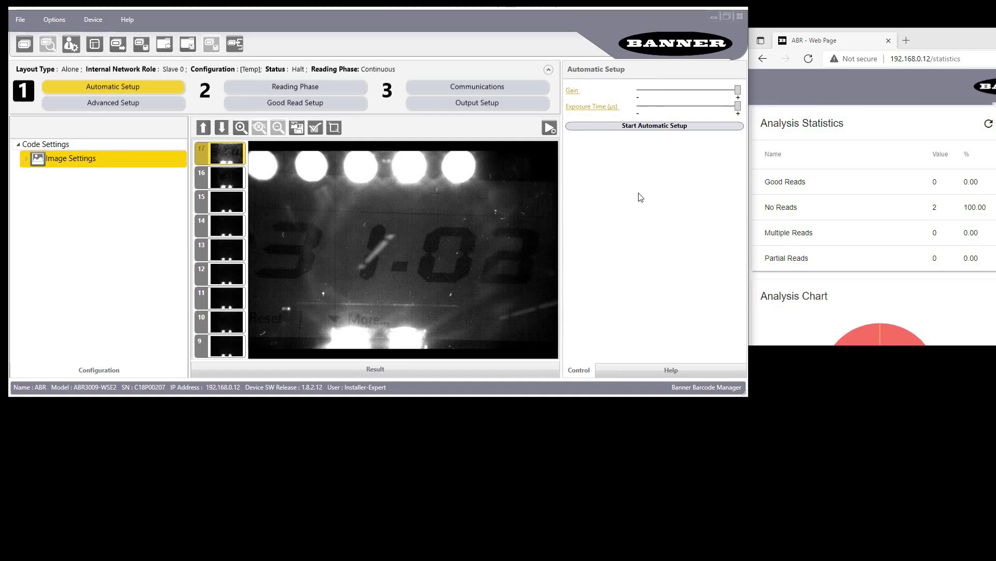
In Advanced Setup set Decoding Complexity to Very High, then run live acquisition and check results.
{"action": "left_click", "coordinate": [126, 105]}
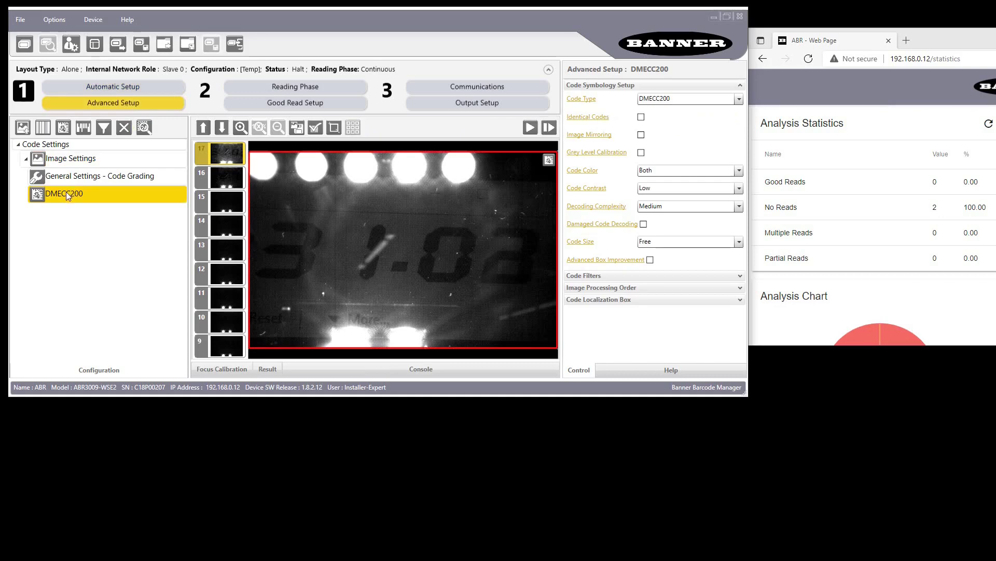
{"action": "left_click", "coordinate": [697, 207]}
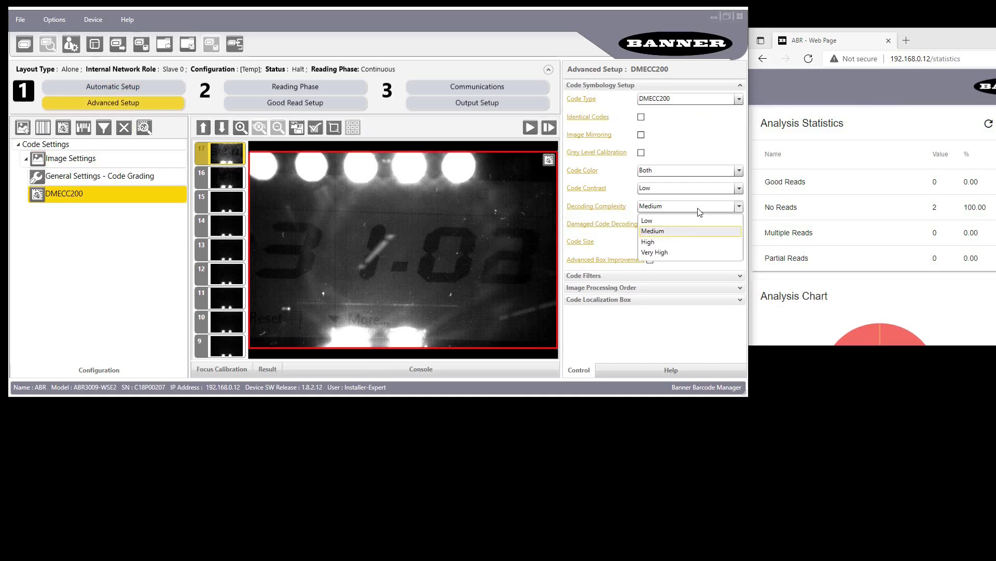
{"action": "left_click", "coordinate": [679, 254]}
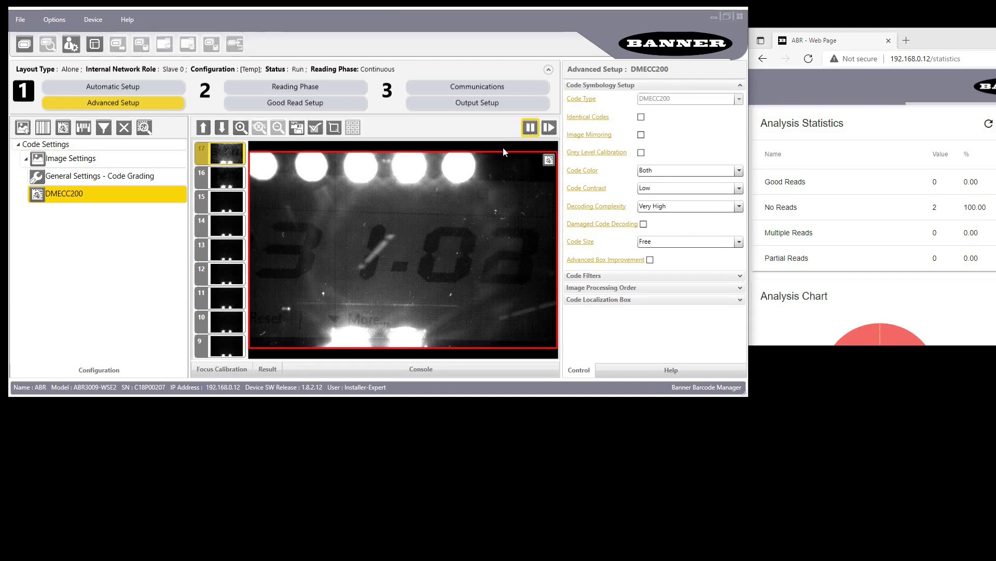
{"action": "left_click", "coordinate": [530, 127]}
{"action": "left_click", "coordinate": [268, 368]}
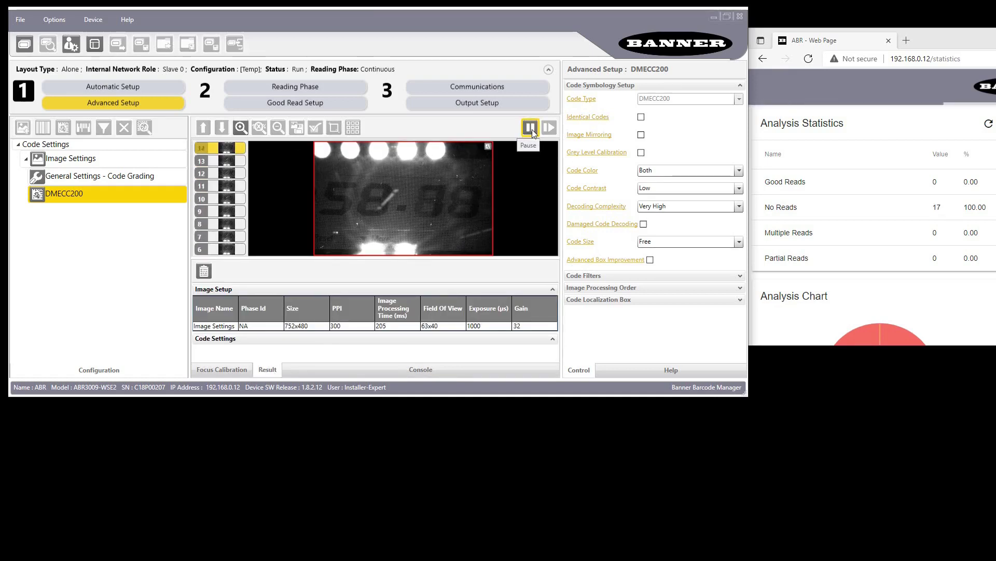
Switch the Reading Phase to Phase Mode and set Input 1's line type to PNP.
{"action": "left_click", "coordinate": [248, 88]}
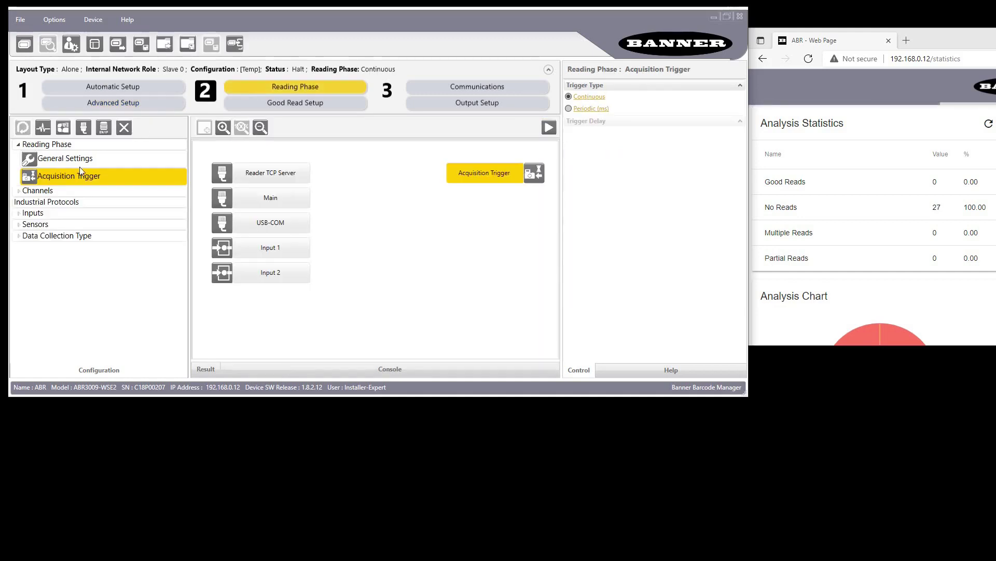
{"action": "left_click", "coordinate": [63, 128]}
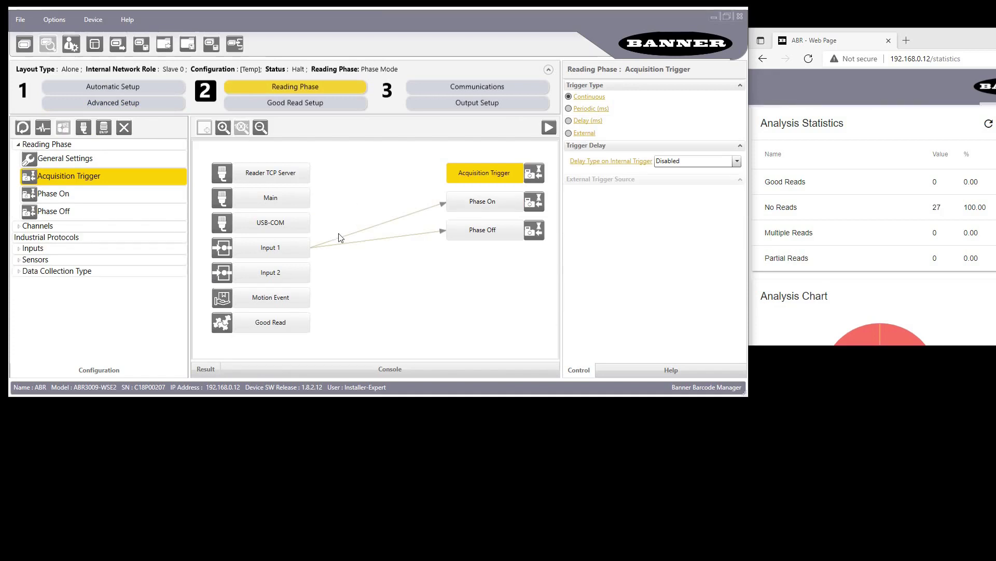
{"action": "left_click", "coordinate": [268, 247]}
{"action": "left_click", "coordinate": [739, 123]}
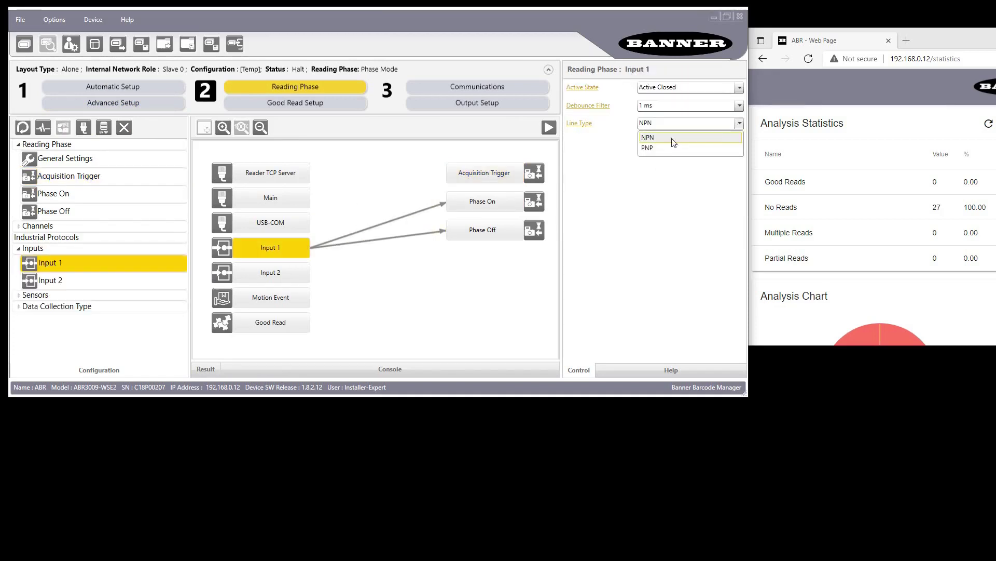
{"action": "left_click", "coordinate": [662, 147]}
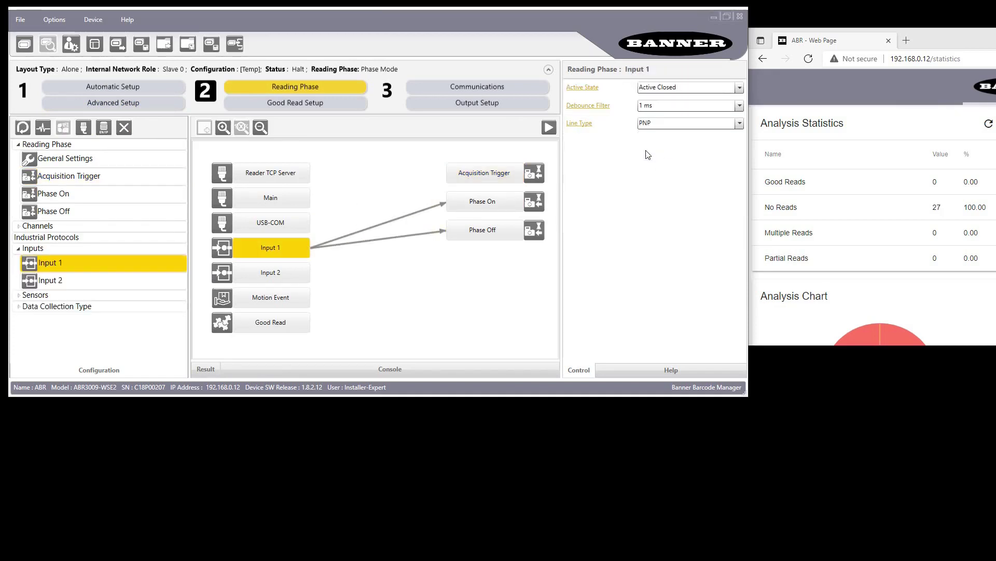
Review the Input 1 Phase On, Phase Off and Continuous acquisition trigger settings.
{"action": "left_click", "coordinate": [483, 203]}
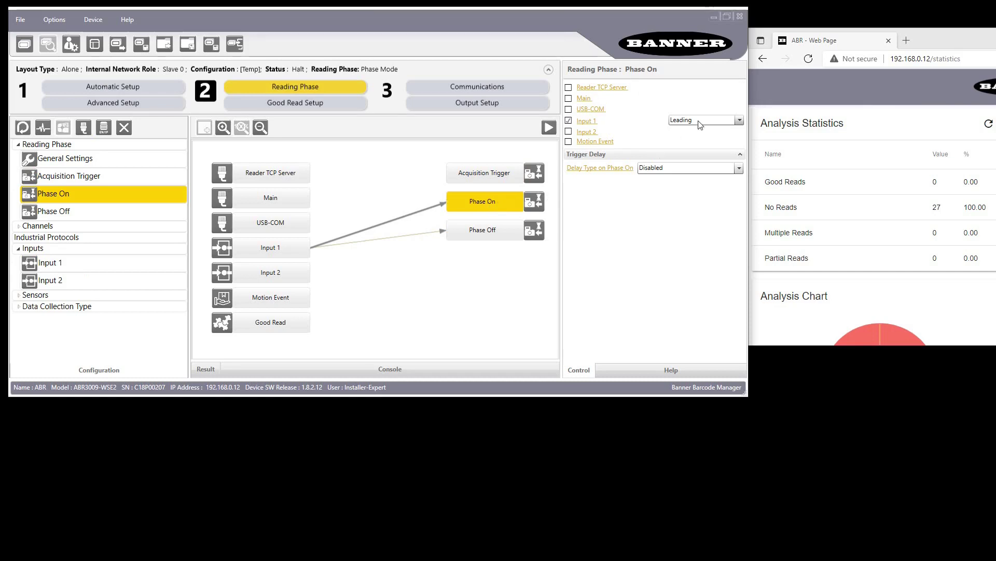
{"action": "left_click", "coordinate": [497, 229]}
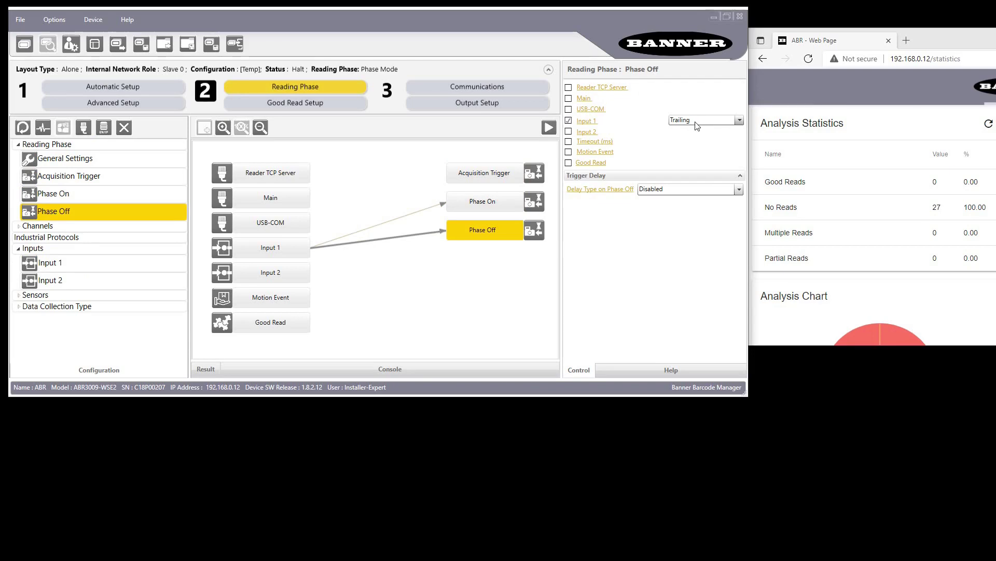
{"action": "left_click", "coordinate": [472, 177]}
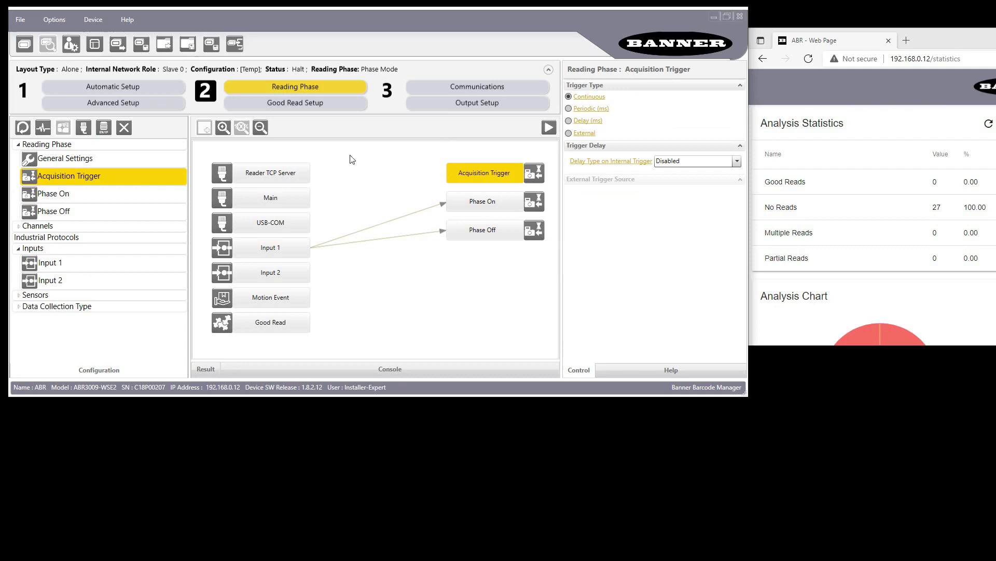
{"action": "left_click", "coordinate": [71, 161]}
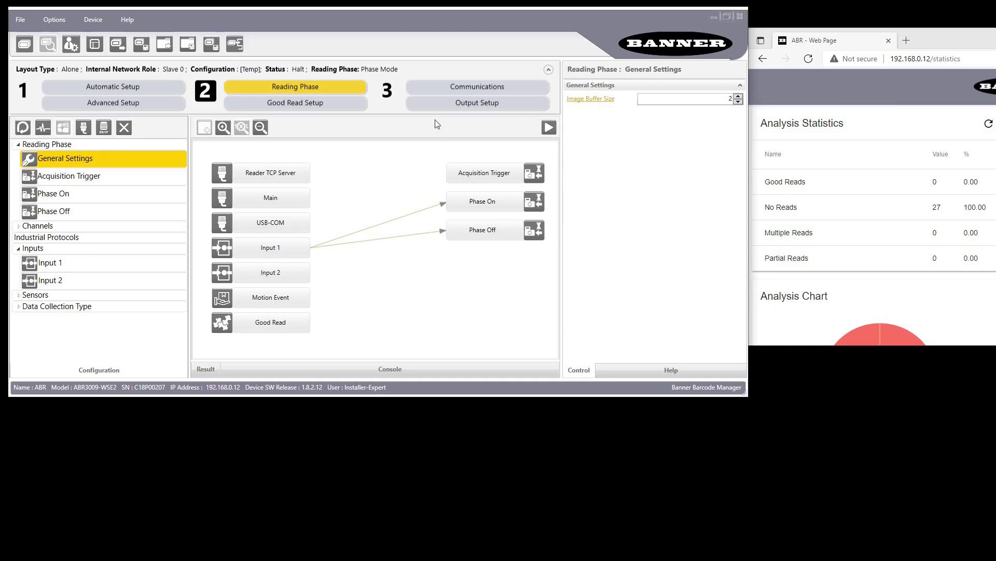
Add an Images Saving condition under Communications: Internal Device Buffer, On No Read, Bmp.
{"action": "left_click", "coordinate": [447, 89]}
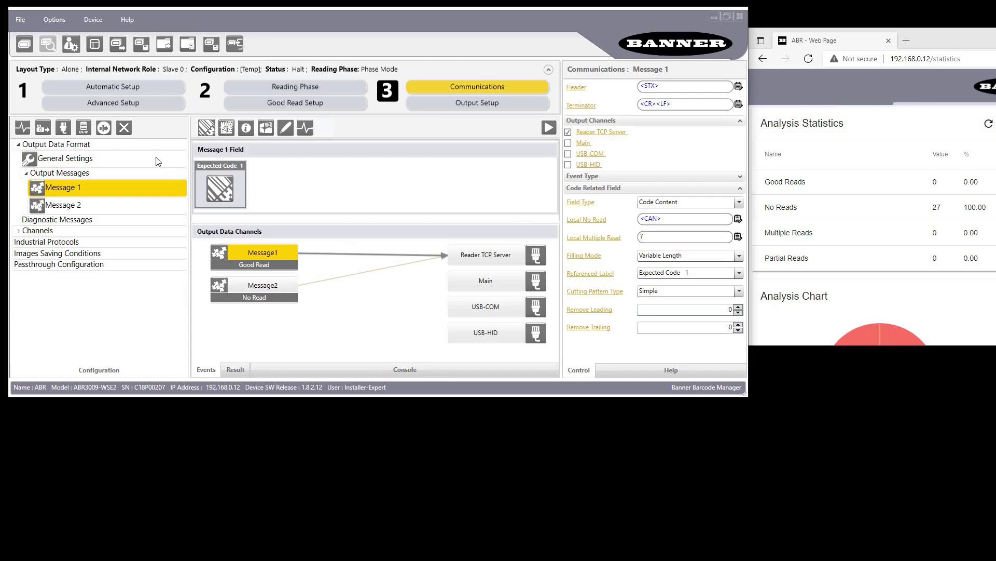
{"action": "left_click", "coordinate": [43, 128]}
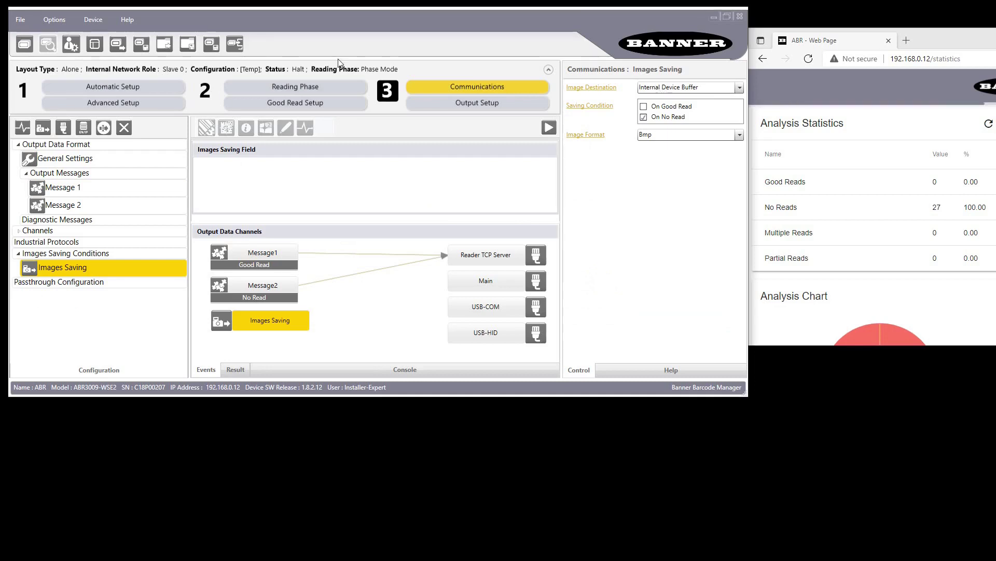
Return to Device Selection without saving, reset the web read statistics, and connect to ABR3.
{"action": "left_click", "coordinate": [25, 47]}
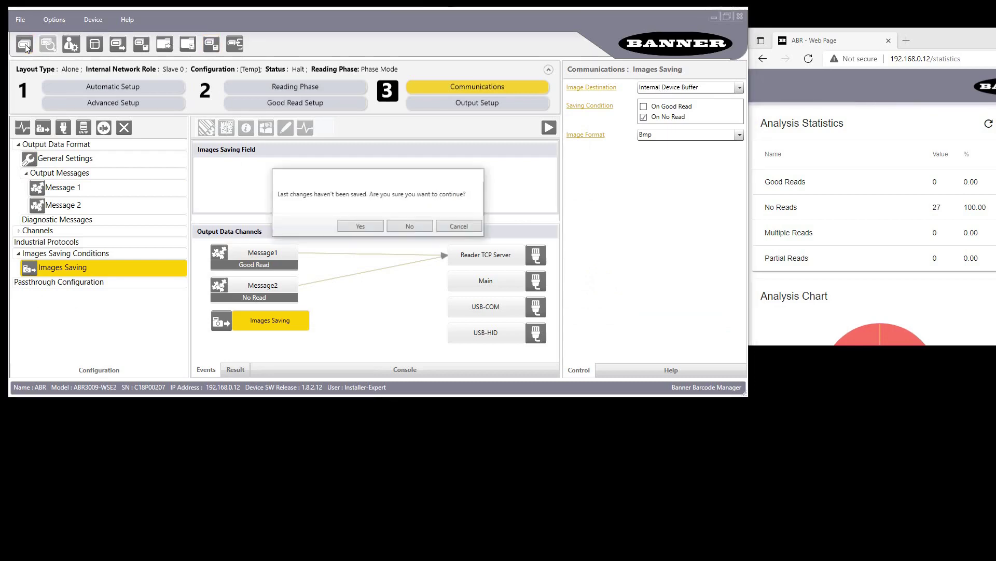
{"action": "left_click", "coordinate": [369, 226]}
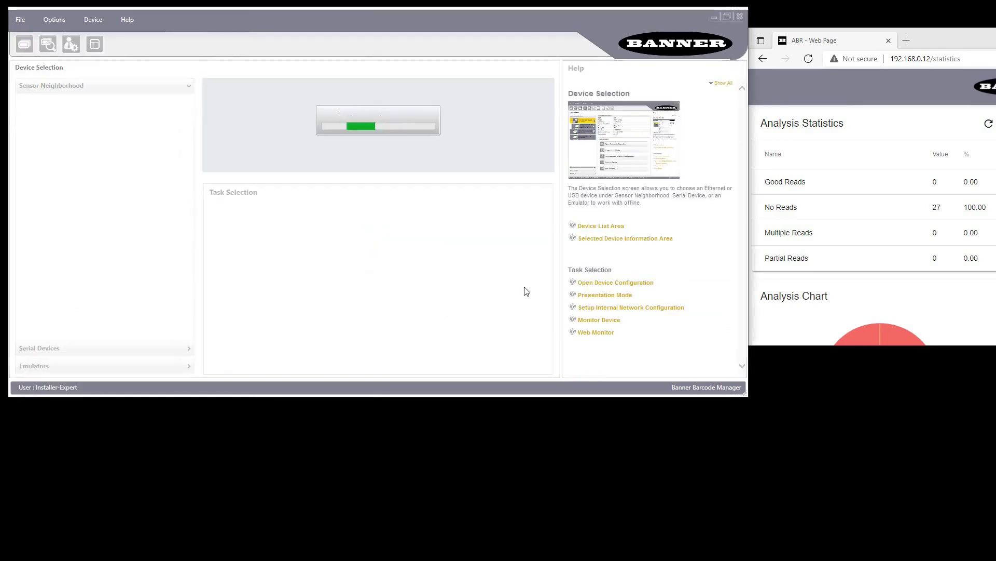
{"action": "left_click", "coordinate": [989, 124]}
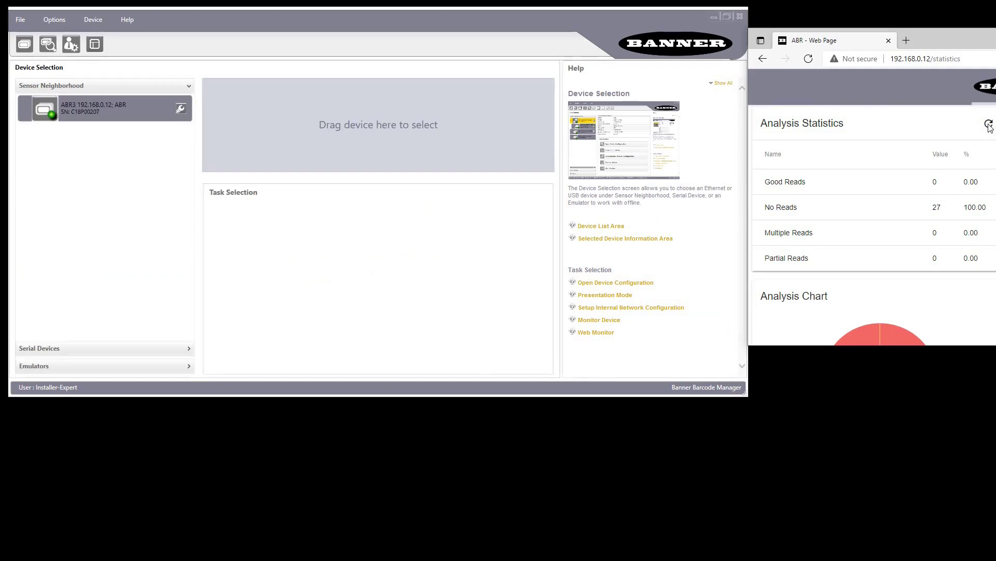
{"action": "left_click", "coordinate": [808, 60]}
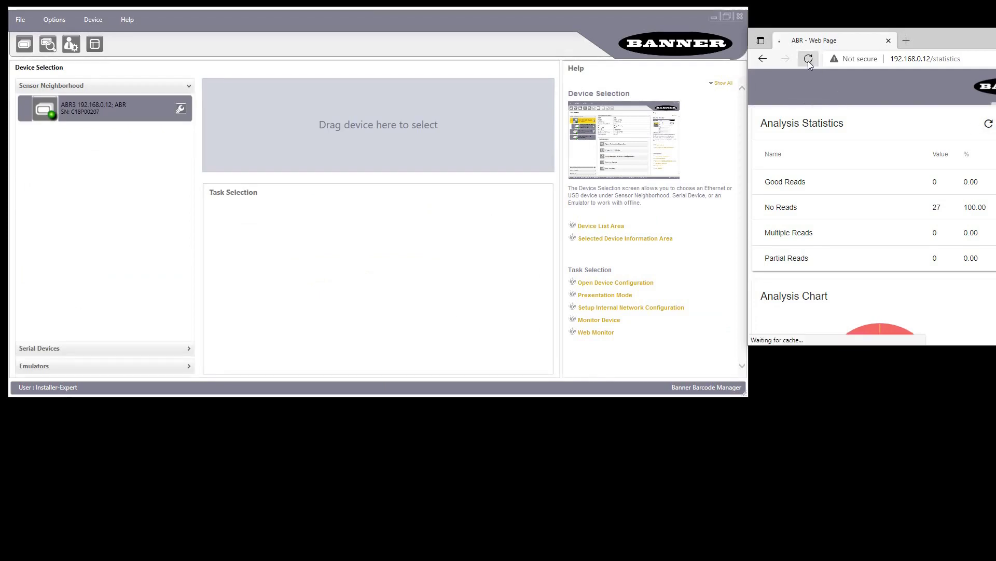
{"action": "left_click", "coordinate": [989, 124]}
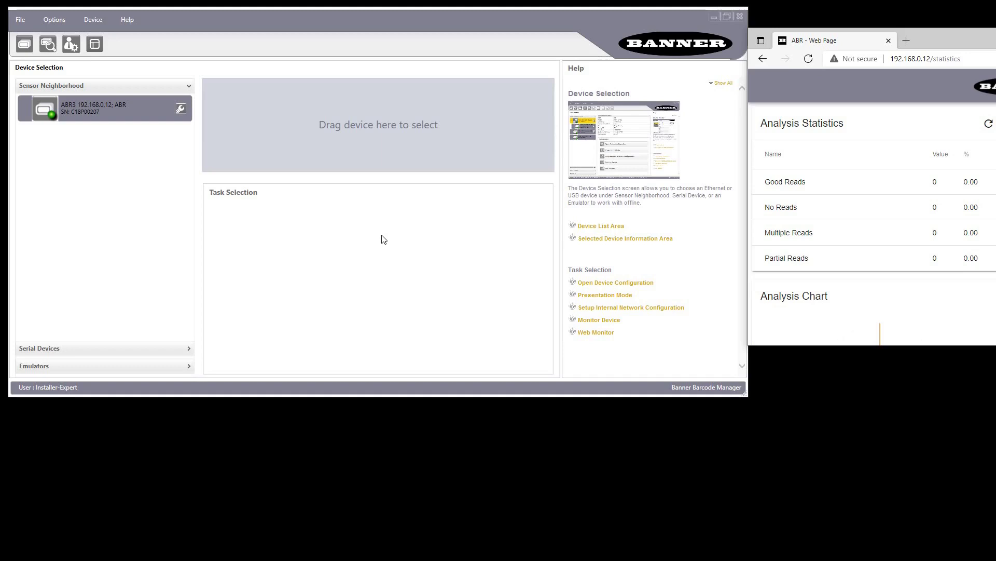
{"action": "left_click", "coordinate": [126, 110]}
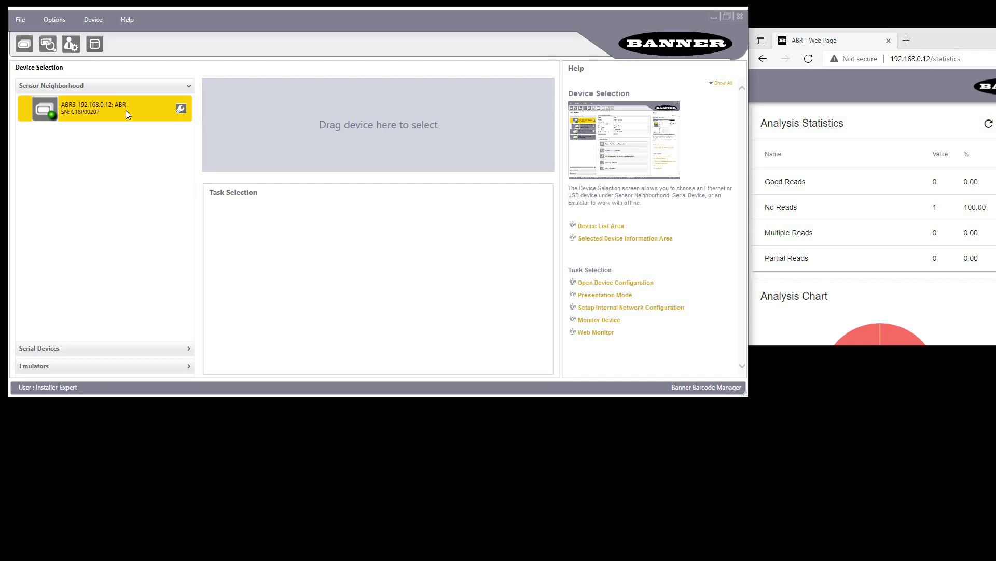
{"action": "double_click", "coordinate": [126, 110]}
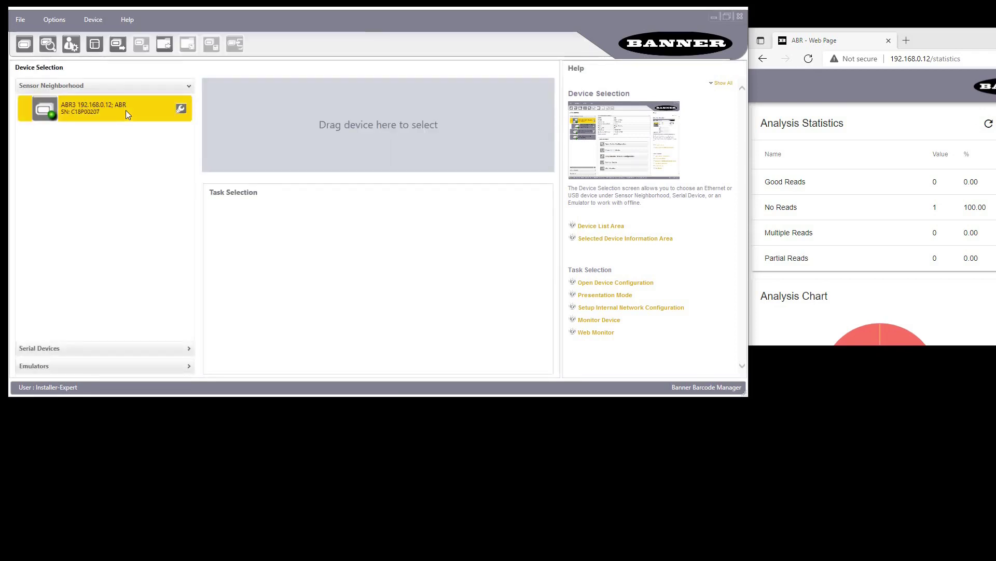
Open the ABR3 [Temp] configuration and view its six RAM Image Buffer images.
{"action": "left_click", "coordinate": [333, 232]}
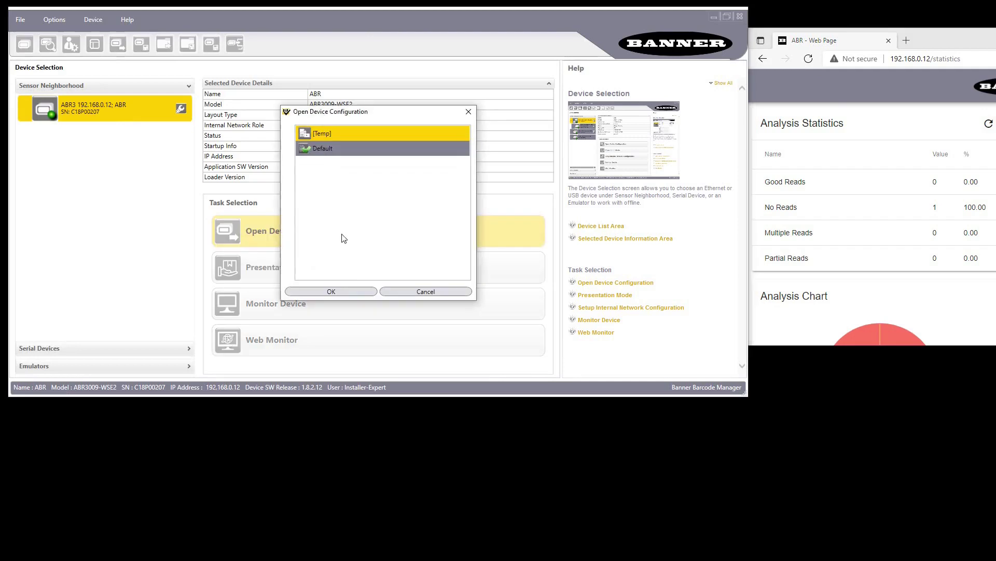
{"action": "left_click", "coordinate": [347, 292]}
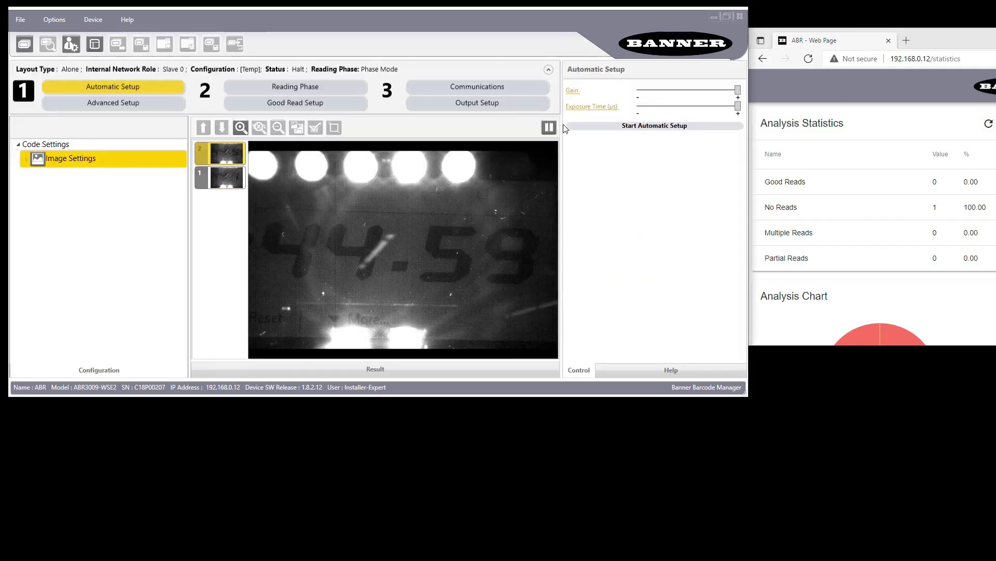
{"action": "left_click", "coordinate": [93, 19]}
{"action": "left_click", "coordinate": [56, 133]}
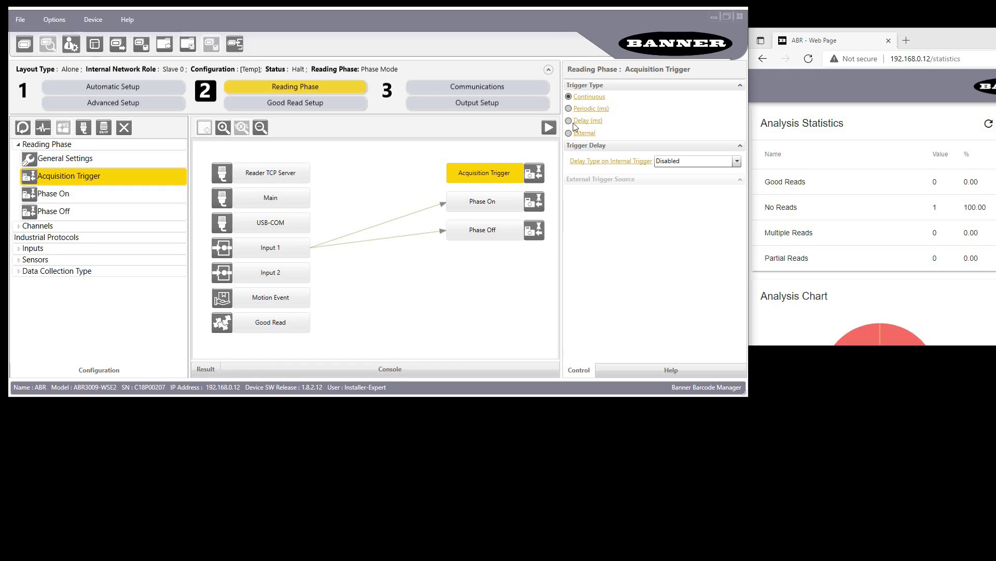
Set the acquisition trigger to Delay (ms) with a burst of 0, 25 and 25 ms.
{"action": "left_click", "coordinate": [569, 121]}
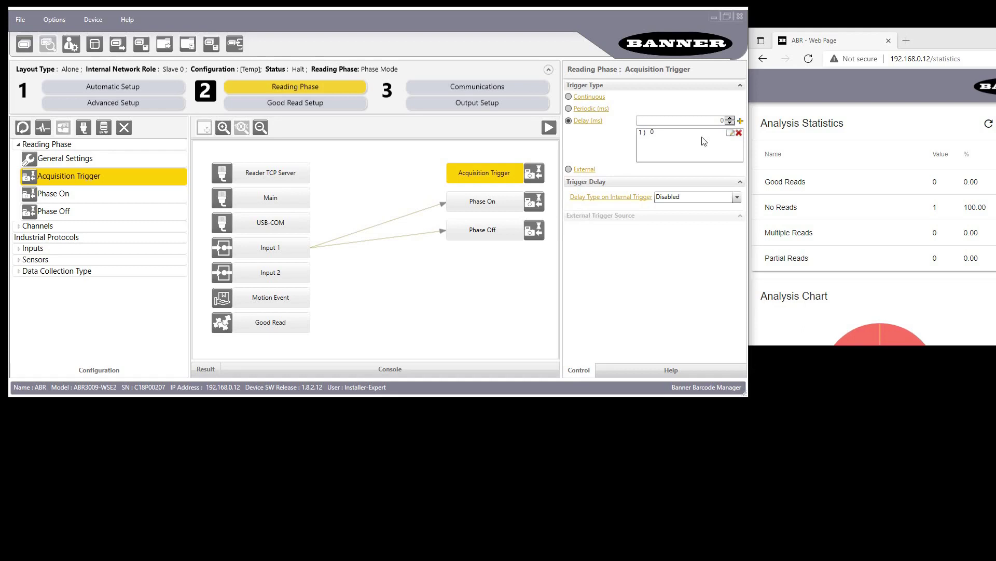
{"action": "left_click", "coordinate": [730, 119]}
{"action": "left_click", "coordinate": [731, 123]}
{"action": "left_click", "coordinate": [741, 120]}
{"action": "left_click", "coordinate": [741, 121]}
{"action": "left_click", "coordinate": [74, 162]}
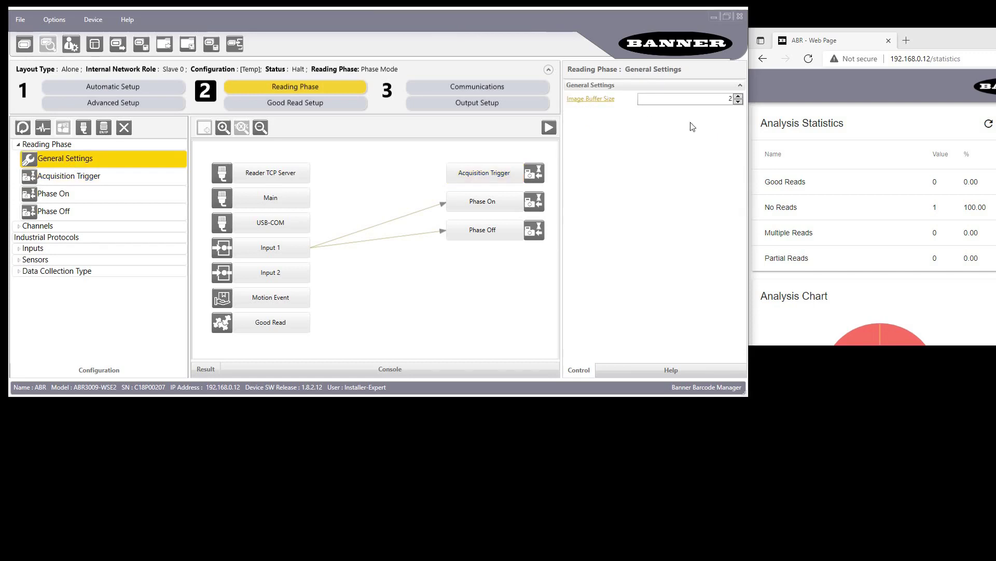
Increase Image Buffer Size in General Settings from 2 to 3.
{"action": "left_click", "coordinate": [738, 96]}
Leave for Device Selection, reconnect to ABR3, and reopen its [Temp] configuration.
{"action": "left_click", "coordinate": [26, 48]}
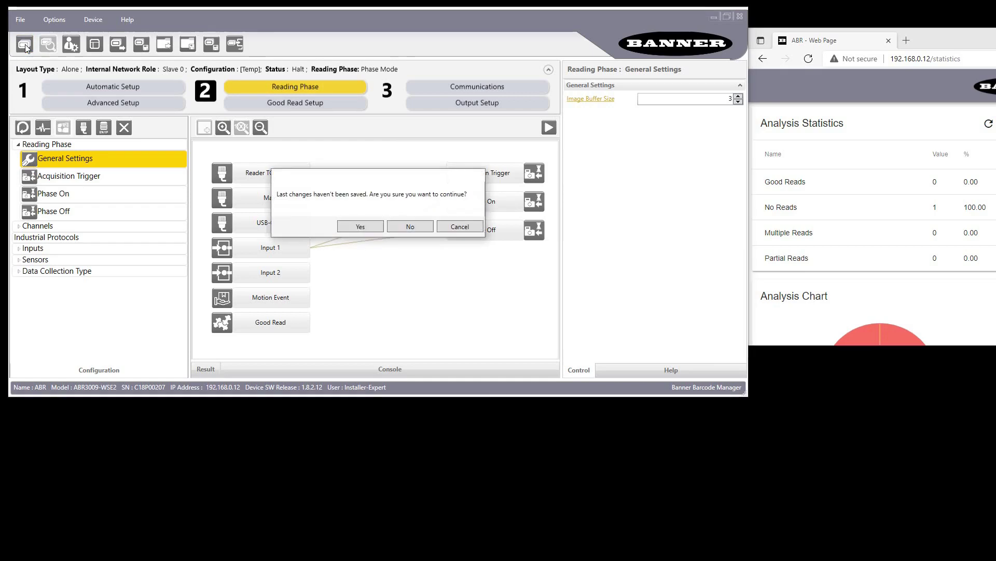
{"action": "left_click", "coordinate": [361, 227]}
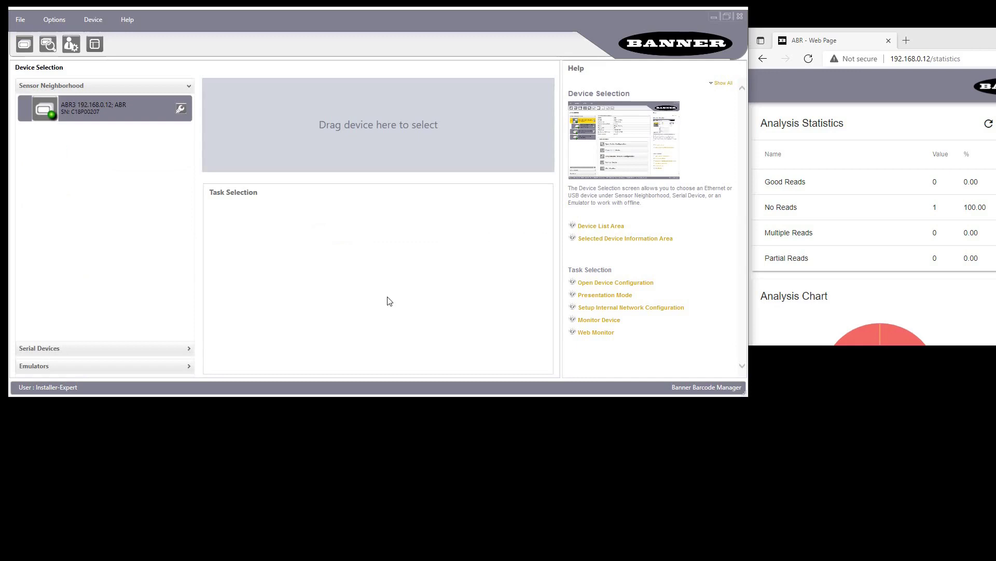
{"action": "double_click", "coordinate": [118, 107]}
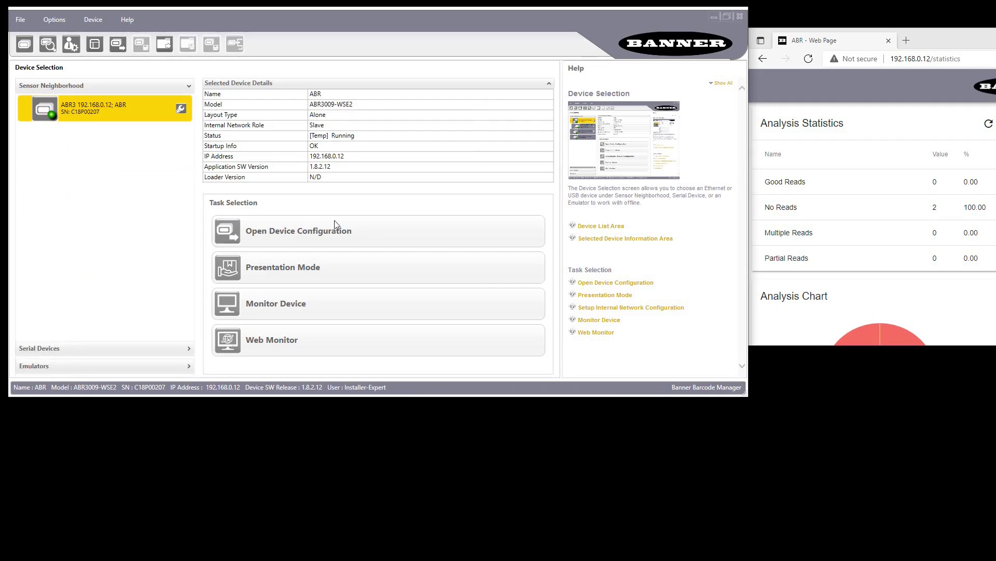
{"action": "left_click", "coordinate": [337, 225]}
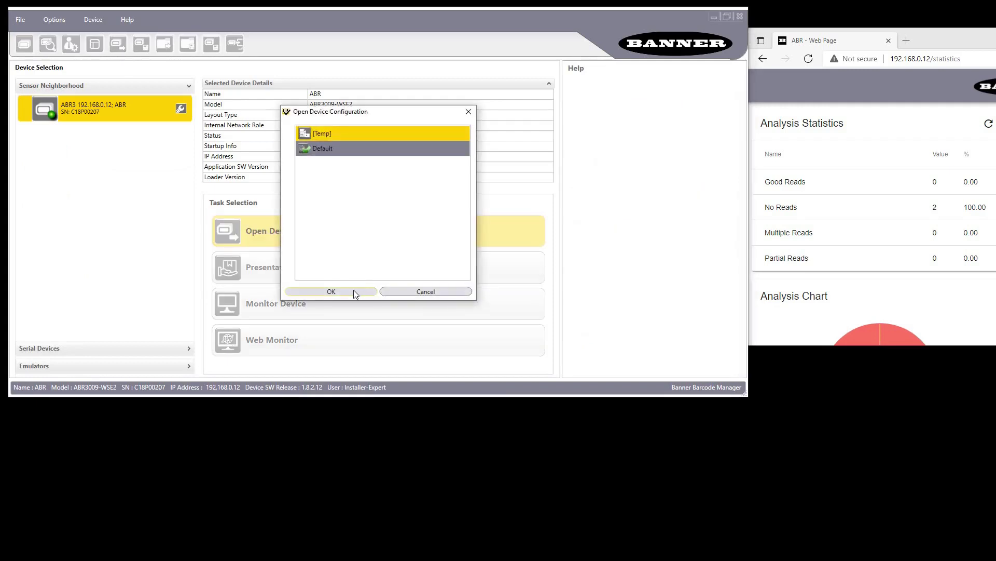
{"action": "left_click", "coordinate": [356, 292]}
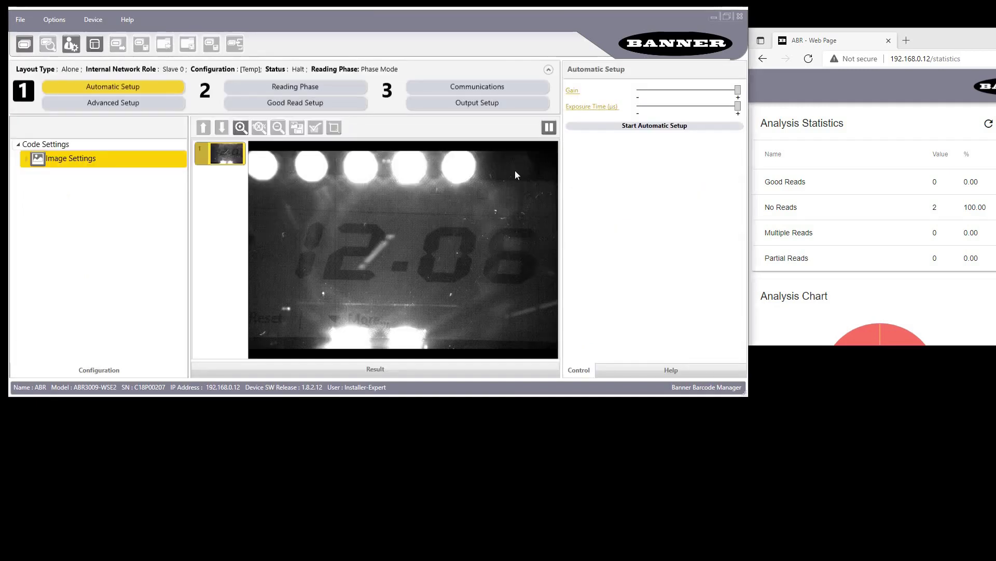
Pause live acquisition and open the RAM Image Buffer to see three new bmp images.
{"action": "left_click", "coordinate": [549, 128]}
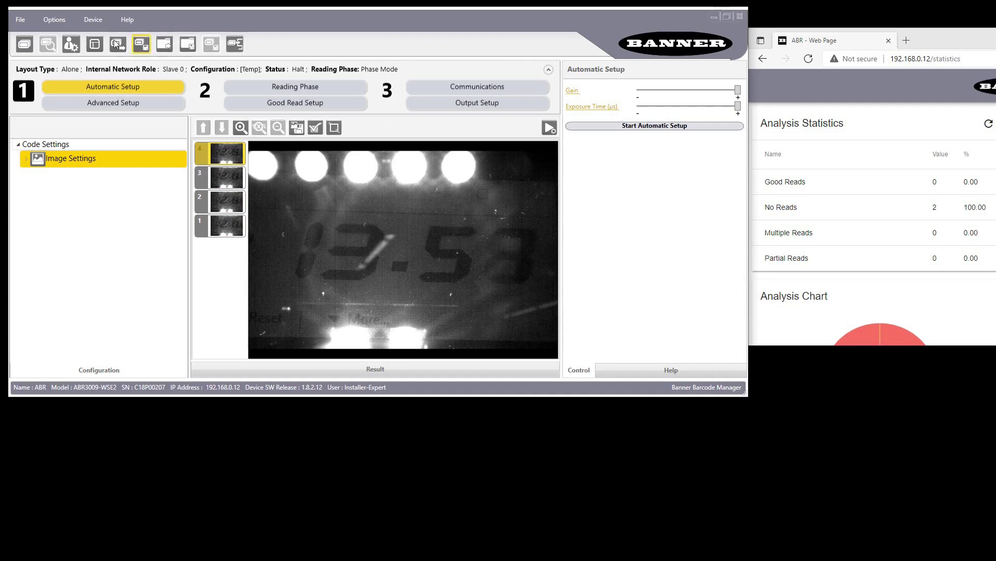
{"action": "left_click", "coordinate": [93, 20]}
{"action": "left_click", "coordinate": [52, 131]}
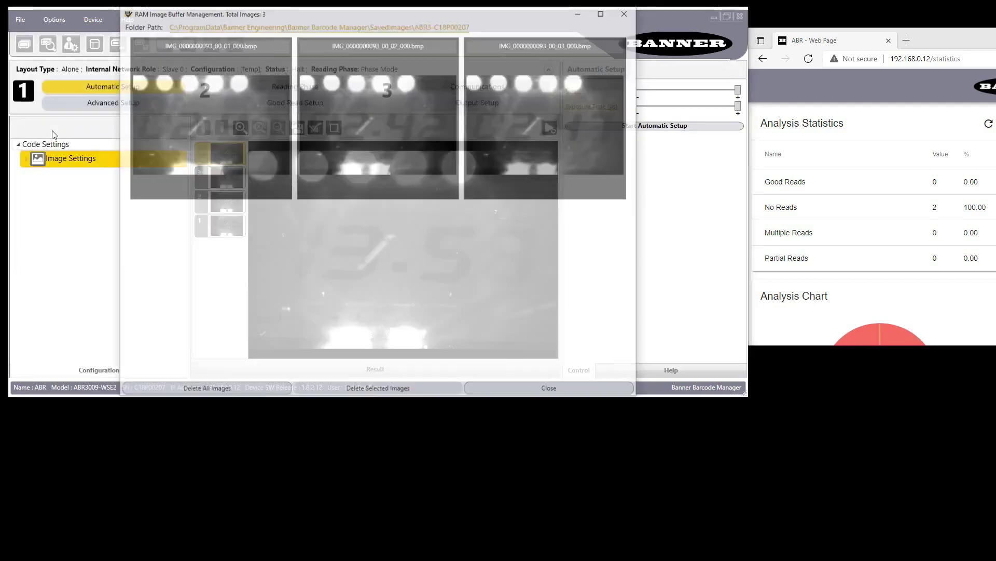